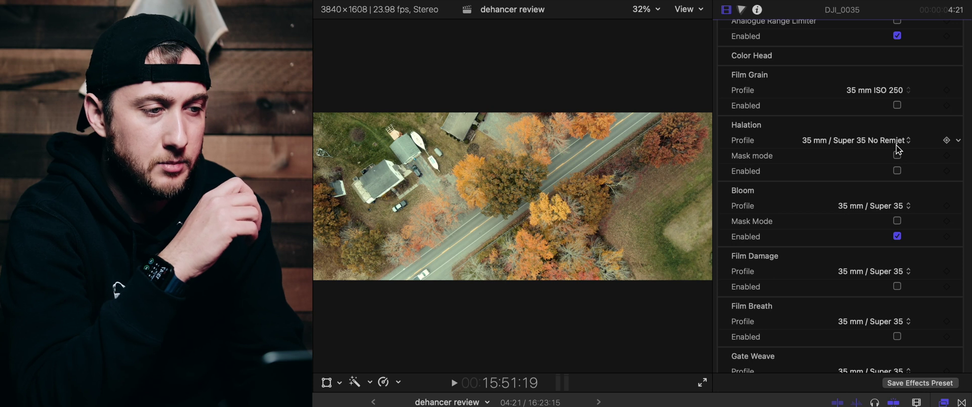
# Try the Halation effect on the clip with different film-format profiles.
pyautogui.click(896, 171)
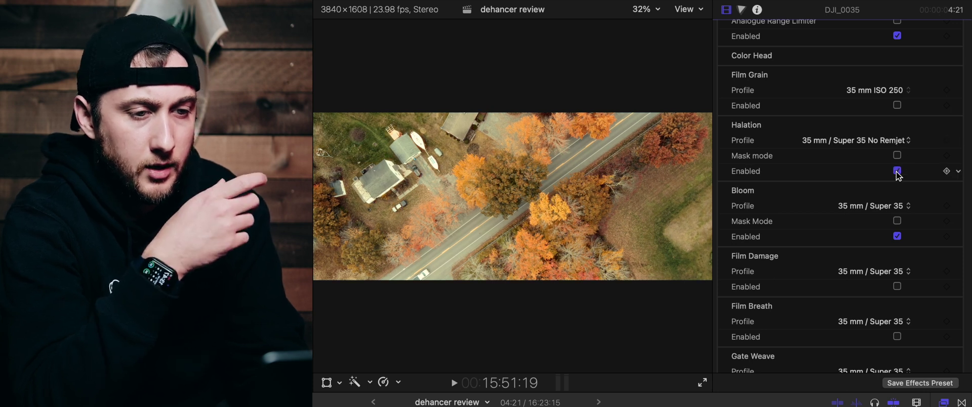
pyautogui.click(902, 145)
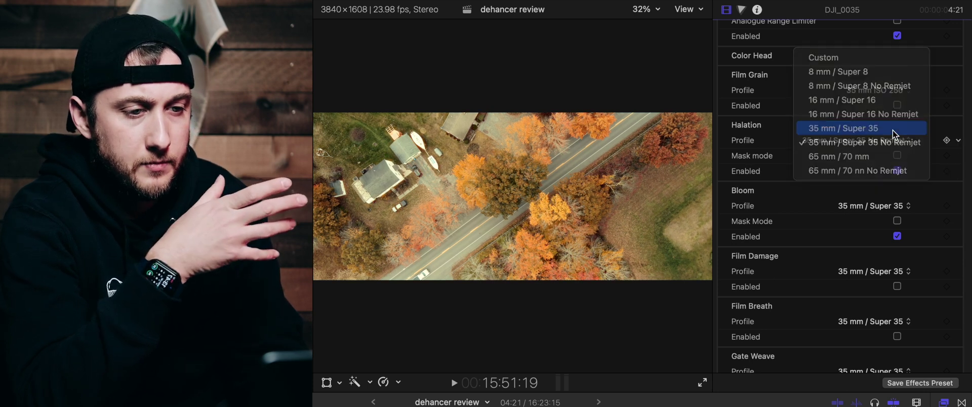
pyautogui.click(893, 130)
pyautogui.click(889, 144)
pyautogui.click(889, 157)
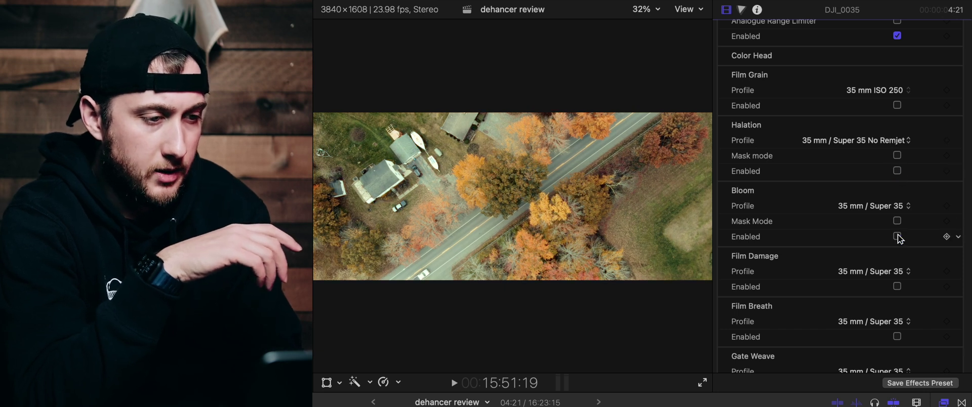
# Enable Film Damage, Film Breath and Gate Weave, keeping their 35 mm / Super 35 profiles.
pyautogui.click(897, 287)
pyautogui.scroll(-2, 899, 294)
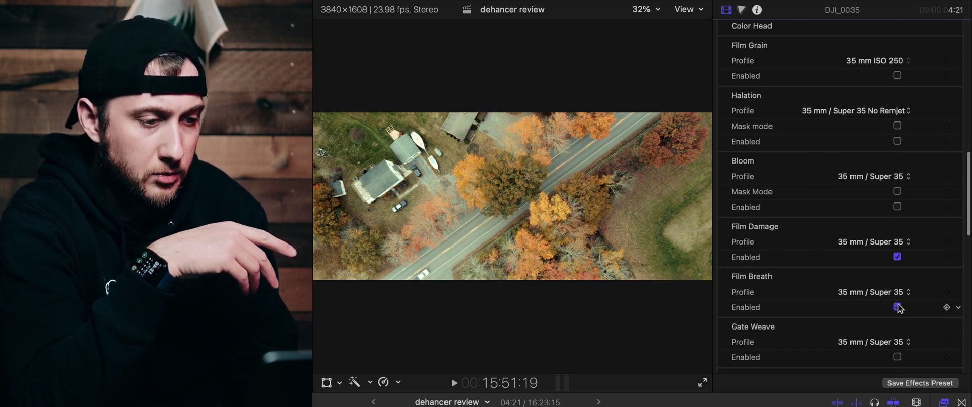
pyautogui.click(897, 356)
pyautogui.scroll(-2, 900, 359)
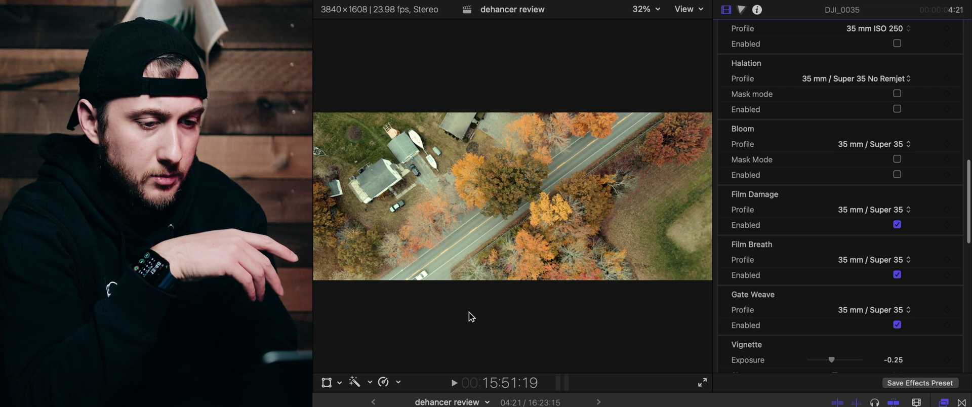
# Play back the drone clip to review the film damage, breath and gate weave effects.
pyautogui.press('space')
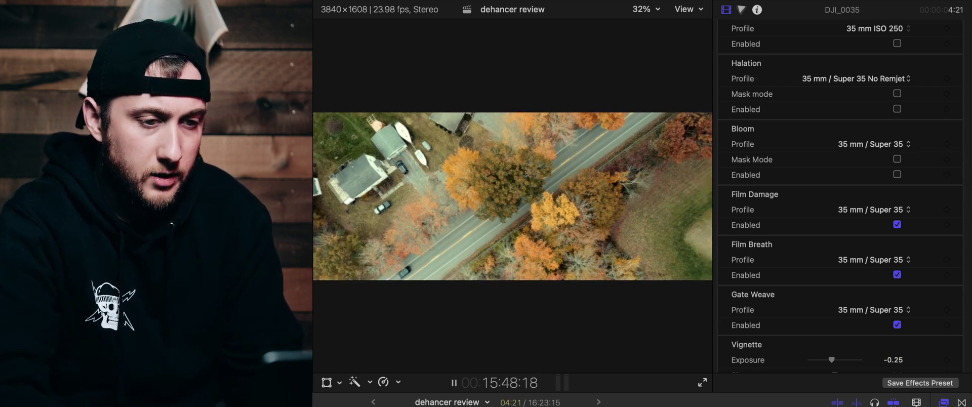
pyautogui.press('space')
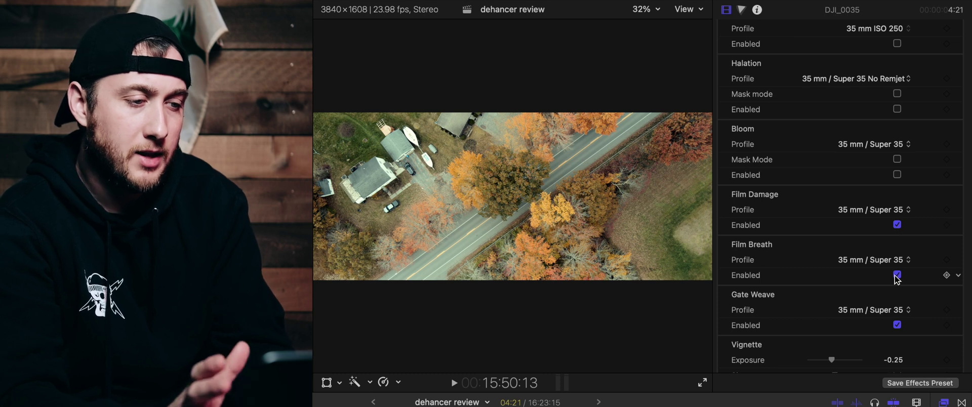
pyautogui.press('space')
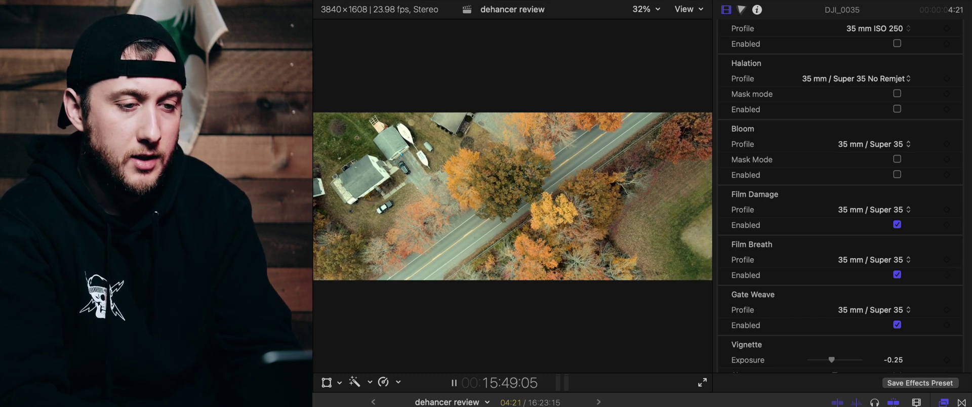
pyautogui.press('space')
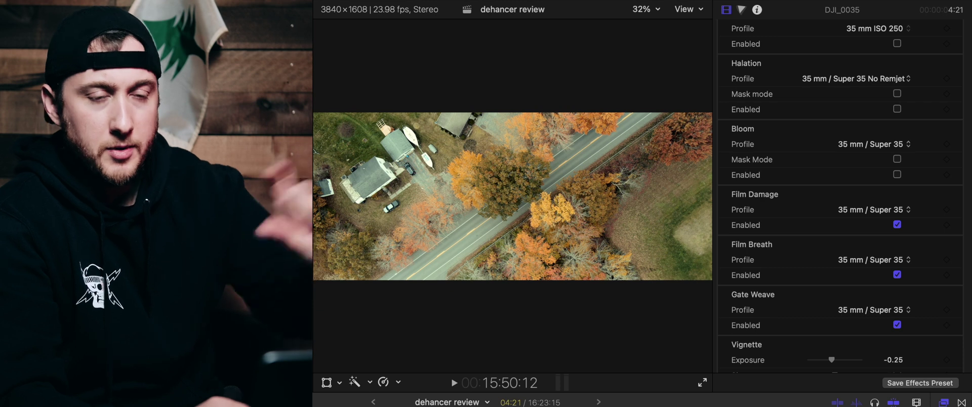
# Disable Film Damage, Film Breath and Gate Weave.
pyautogui.click(897, 225)
pyautogui.click(897, 325)
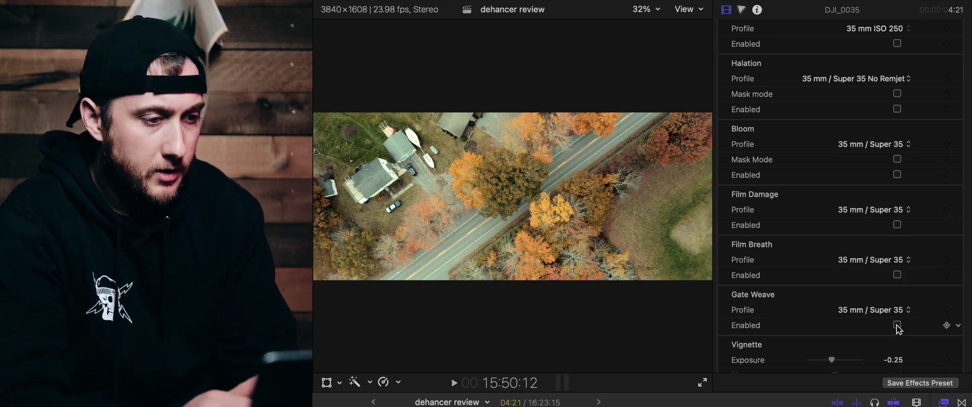
# Enable the vignette and set its exposure to -0.44 and its aspect ratio to -56.
pyautogui.scroll(-4, 898, 327)
pyautogui.moveTo(836, 267); pyautogui.dragTo(825, 268)
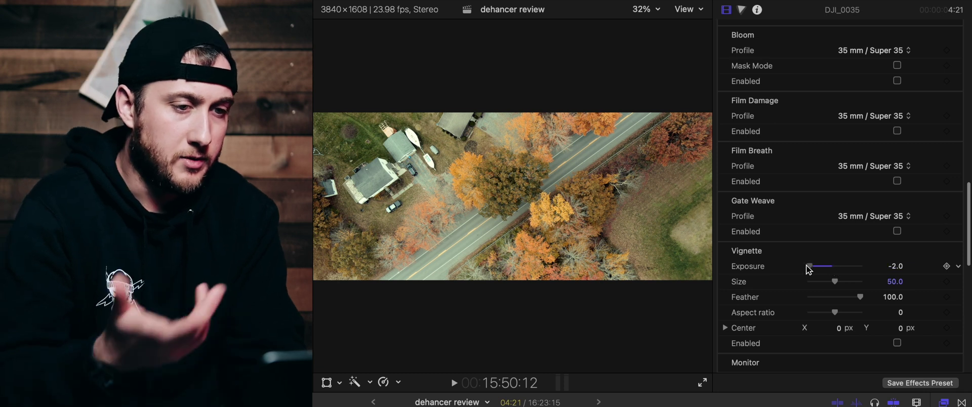
pyautogui.click(897, 343)
pyautogui.moveTo(825, 266)
pyautogui.mouseDown()
pyautogui.moveTo(842, 266)
pyautogui.moveTo(805, 267)
pyautogui.moveTo(847, 271)
pyautogui.moveTo(834, 270)
pyautogui.mouseUp()
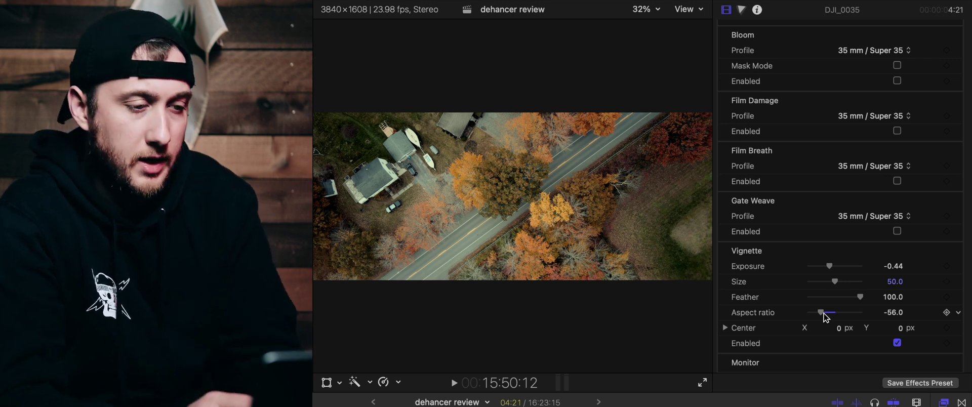
# Reveal the Monitor settings and check the image with False Color IRE, 16 zones, and with Clipping indication, switching each off again.
pyautogui.scroll(-2, 827, 318)
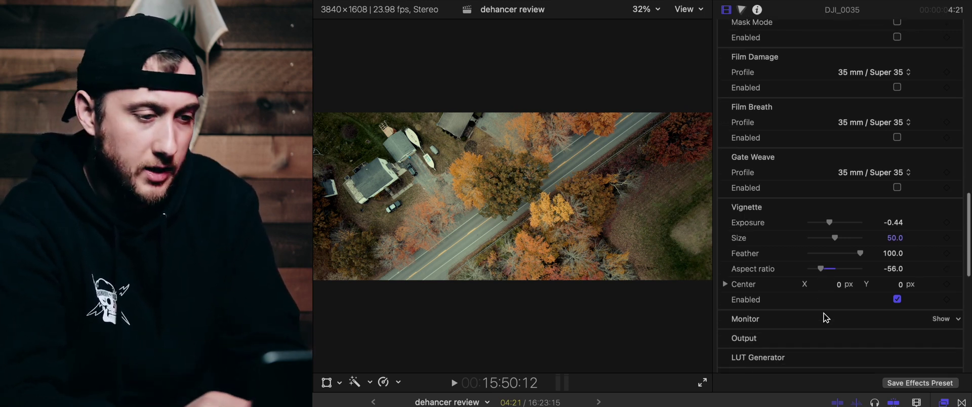
pyautogui.scroll(-1, 826, 317)
pyautogui.scroll(-2, 789, 295)
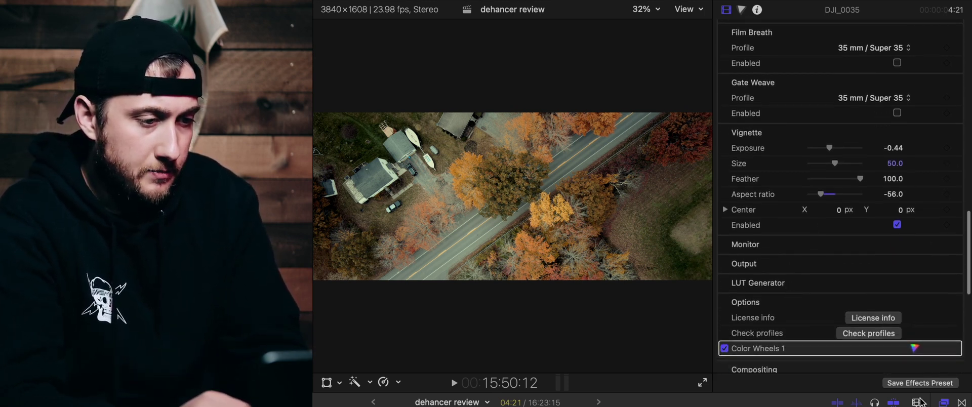
pyautogui.scroll(-2, 861, 279)
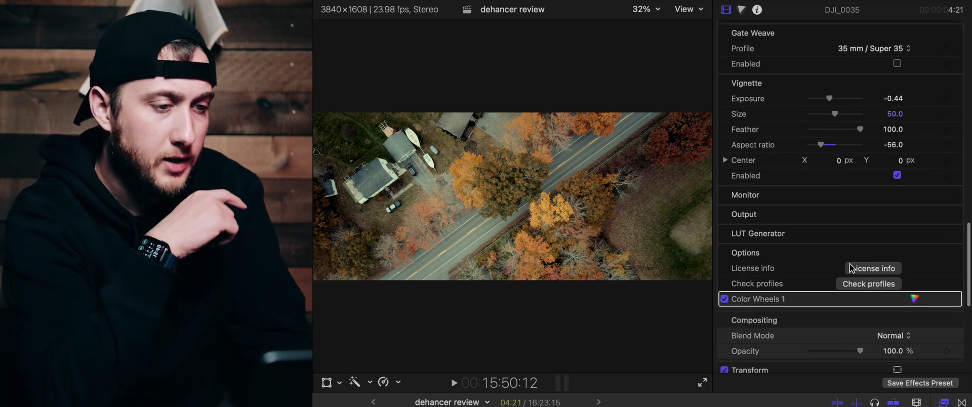
pyautogui.click(943, 195)
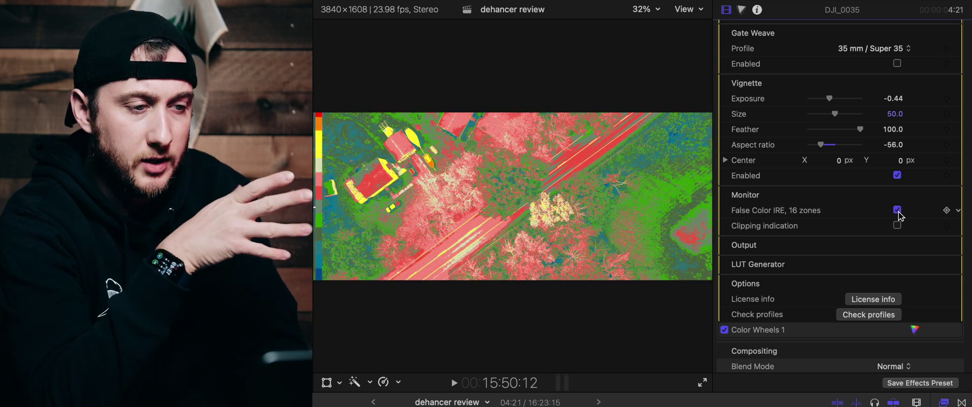
pyautogui.click(897, 210)
pyautogui.click(897, 226)
pyautogui.click(898, 226)
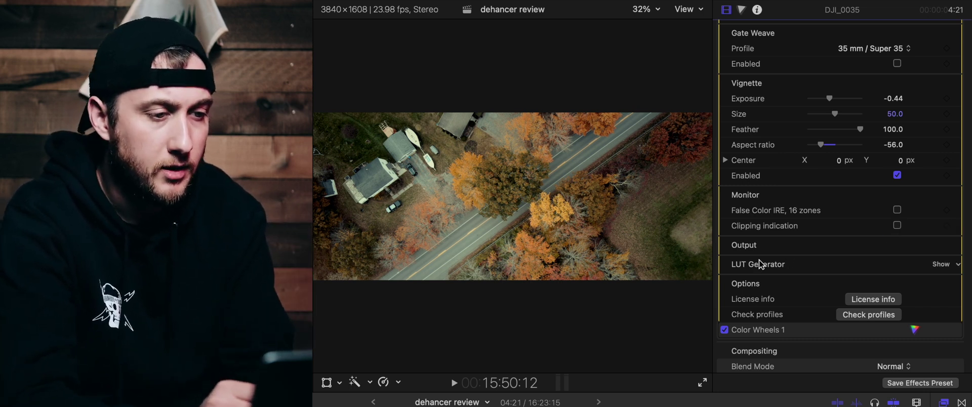
# Try the output's Total impact at 39 and return it to 100.
pyautogui.click(941, 245)
pyautogui.moveTo(861, 262)
pyautogui.mouseDown()
pyautogui.moveTo(809, 260)
pyautogui.moveTo(870, 257)
pyautogui.mouseUp()
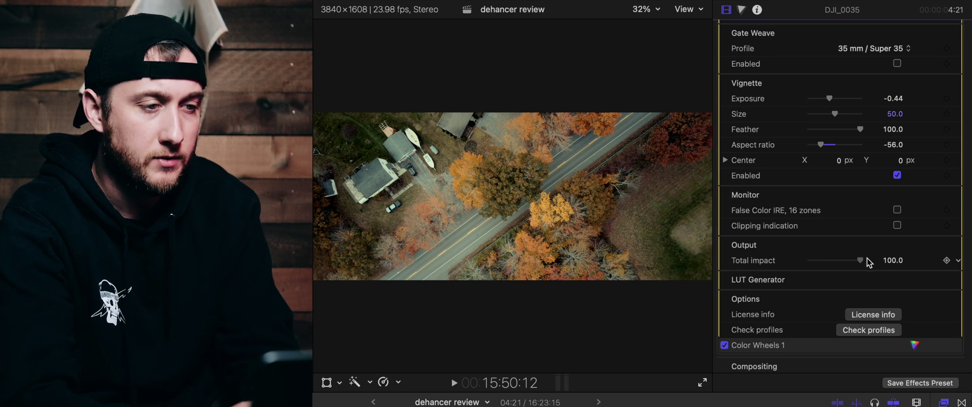
pyautogui.scroll(10, 838, 153)
pyautogui.scroll(3, 838, 153)
pyautogui.scroll(-10, 859, 289)
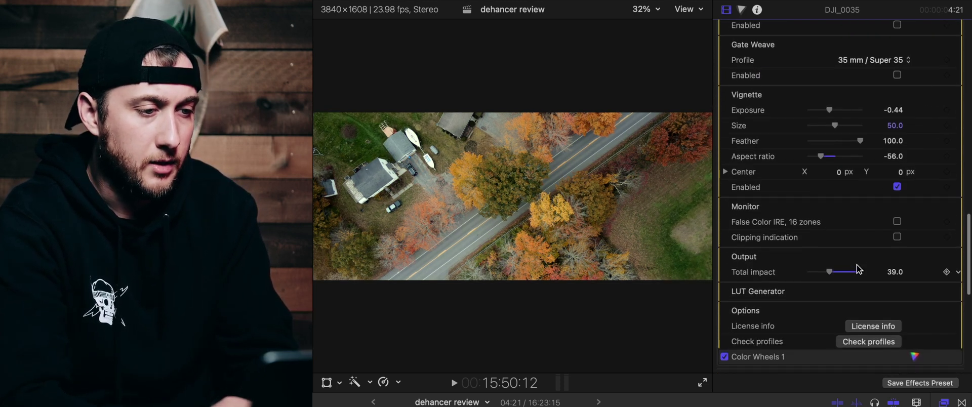
pyautogui.scroll(-2, 859, 268)
pyautogui.moveTo(834, 242); pyautogui.dragTo(866, 250)
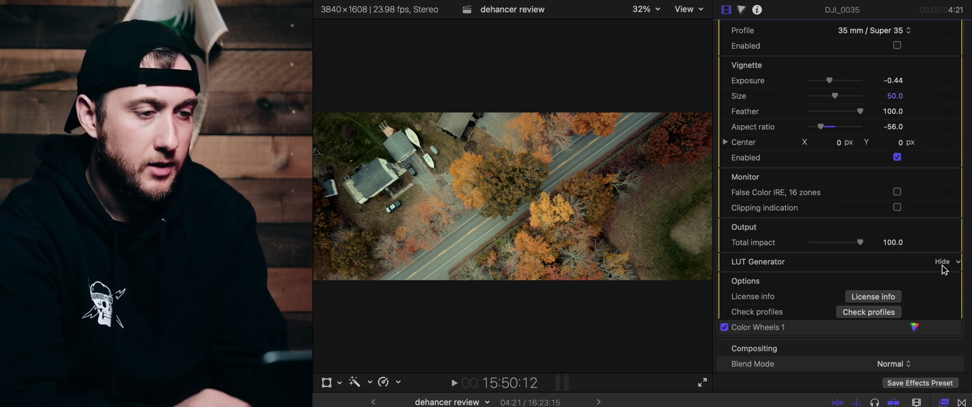
# Reveal the LUT Generator options and look over the effect's full list of settings.
pyautogui.click(943, 264)
pyautogui.scroll(-3, 916, 248)
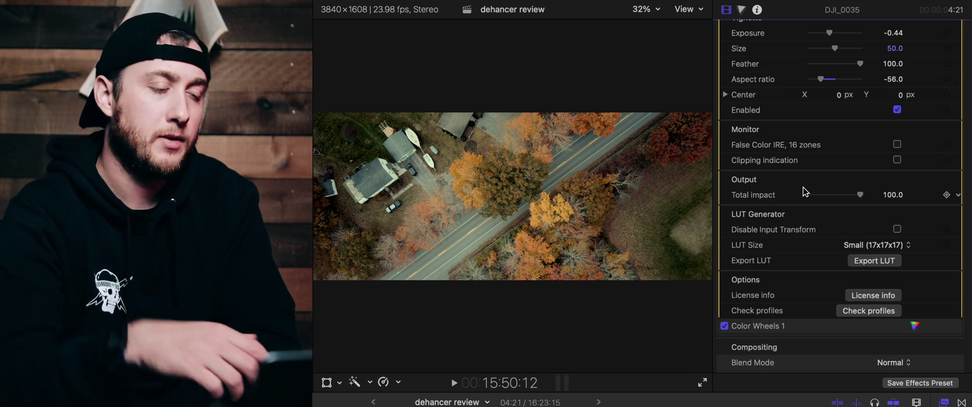
pyautogui.scroll(10, 803, 187)
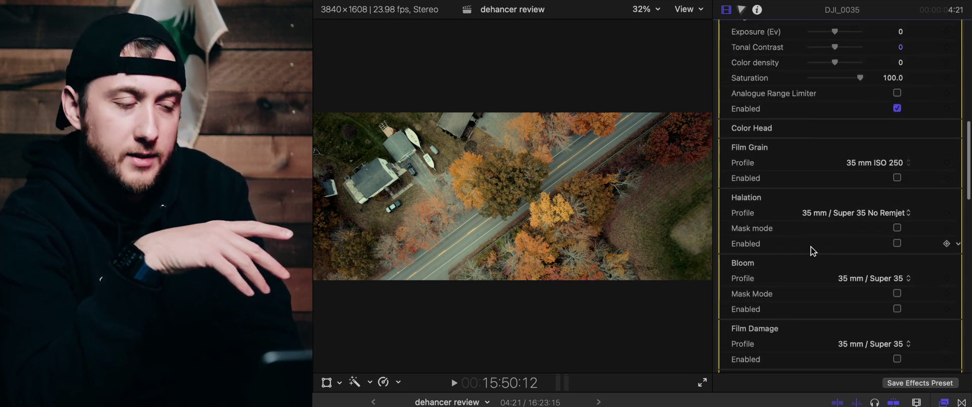
pyautogui.scroll(-15, 813, 250)
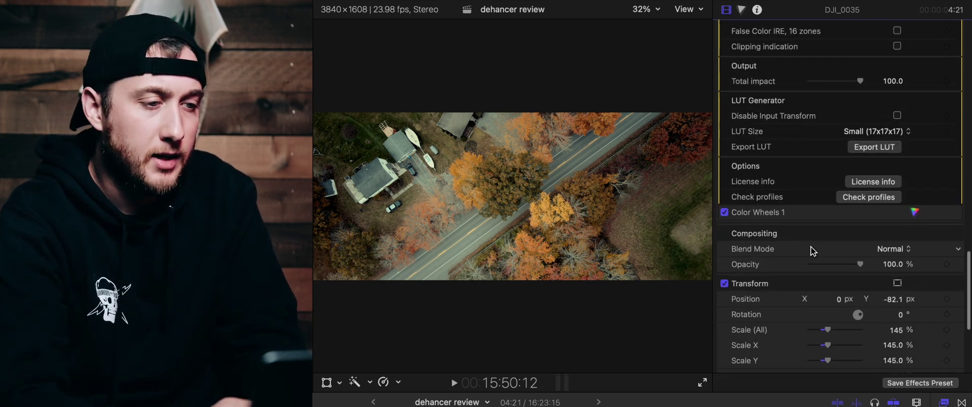
pyautogui.scroll(5, 813, 250)
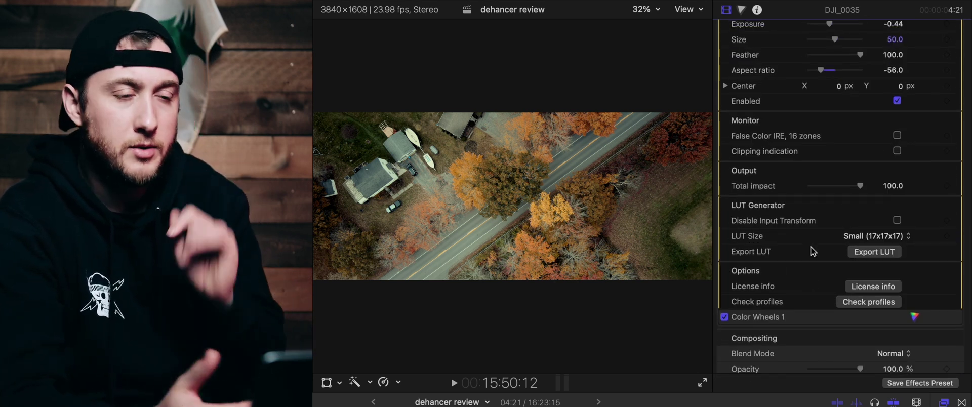
pyautogui.scroll(2, 813, 251)
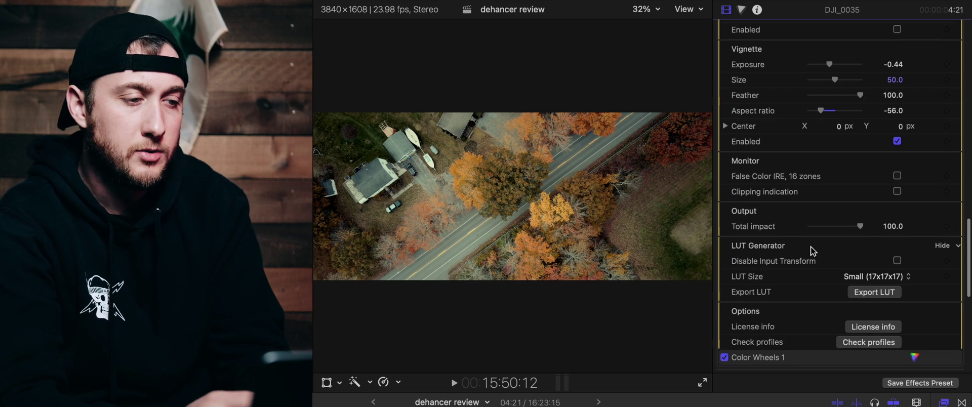
pyautogui.scroll(-2, 812, 251)
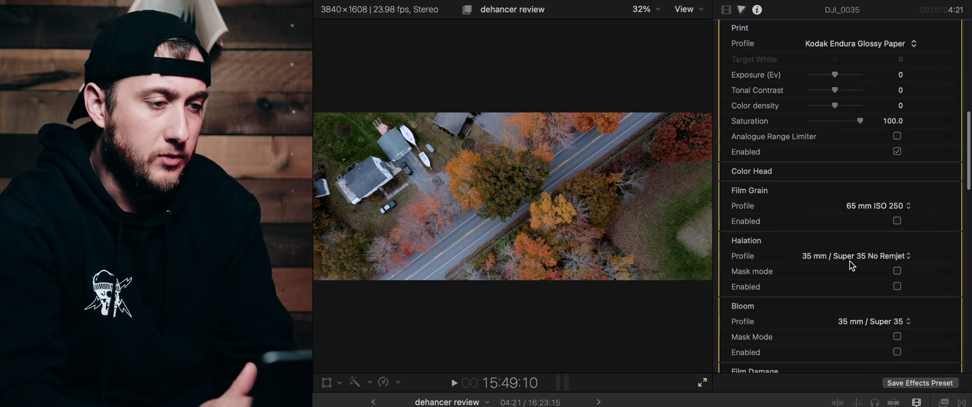
# Set the Halation profile to 8 mm / Super 8 No Remjet.
pyautogui.scroll(-8, 850, 260)
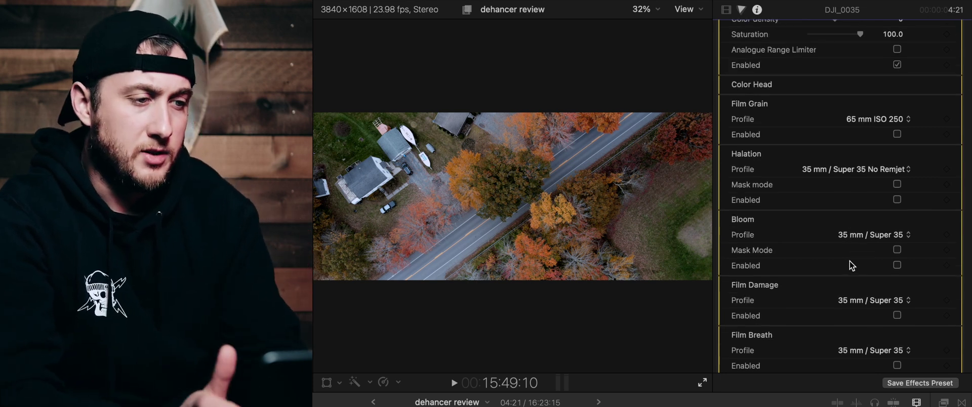
pyautogui.click(884, 170)
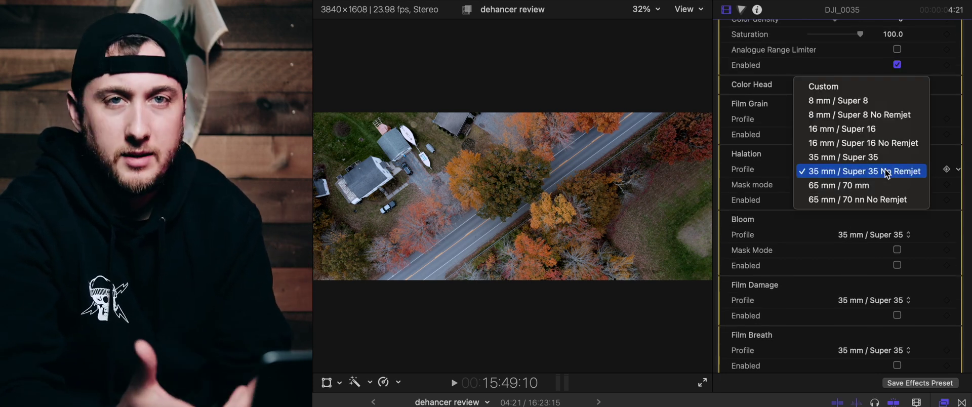
pyautogui.click(871, 123)
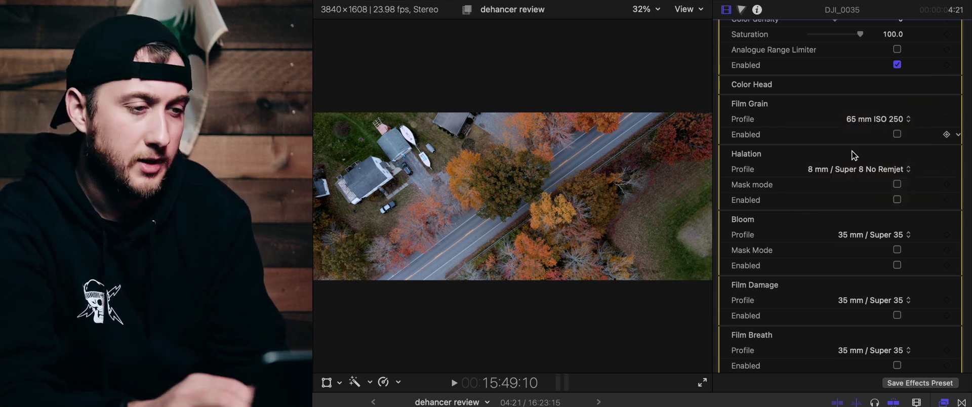
# Compare the clip with and without the Dehancer Pro v2 effect, leave the effect enabled, and play the clip.
pyautogui.scroll(-5, 810, 253)
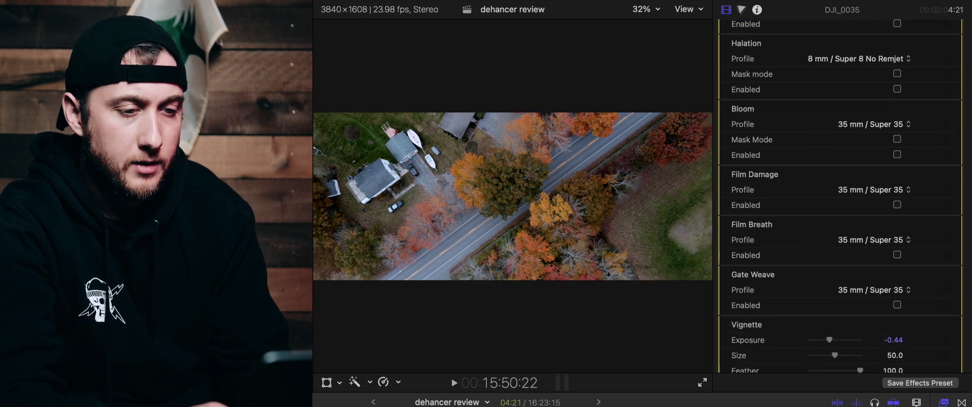
pyautogui.scroll(15, 730, 61)
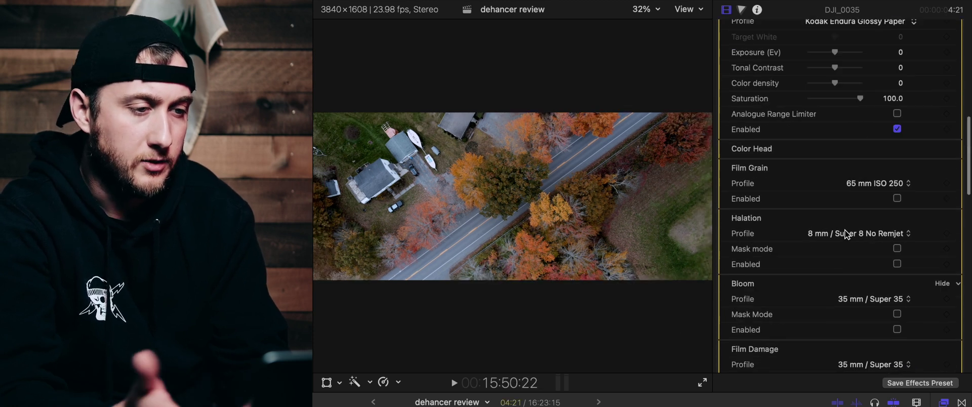
pyautogui.click(724, 48)
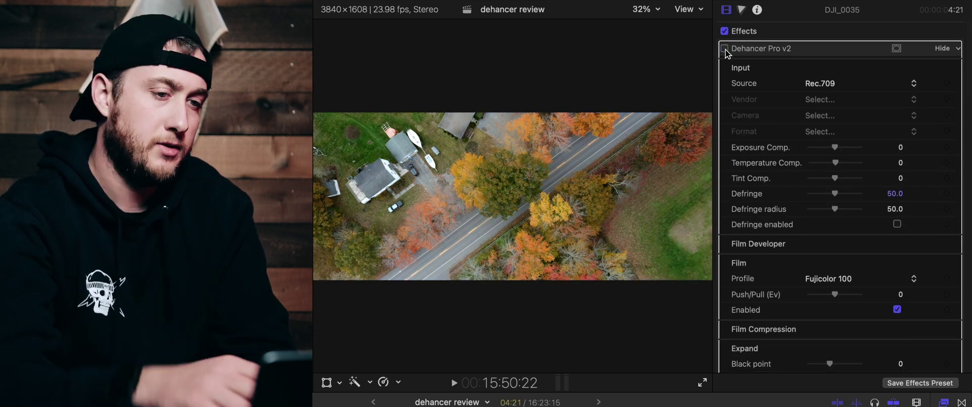
pyautogui.click(724, 48)
pyautogui.click(725, 48)
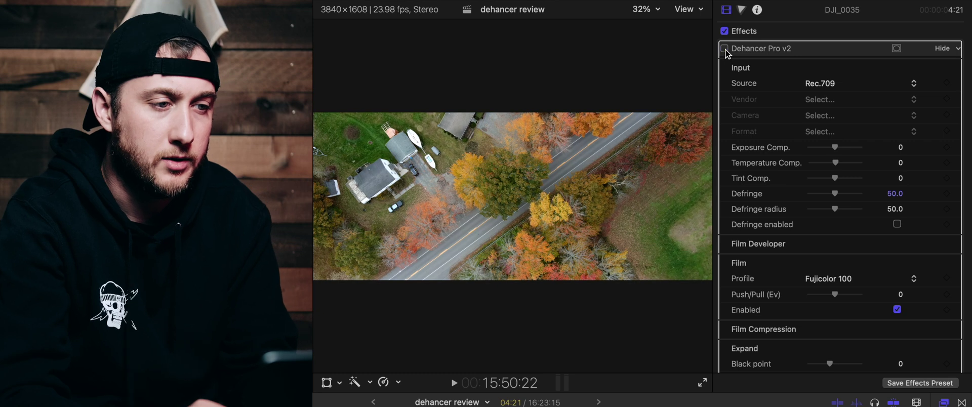
pyautogui.click(726, 50)
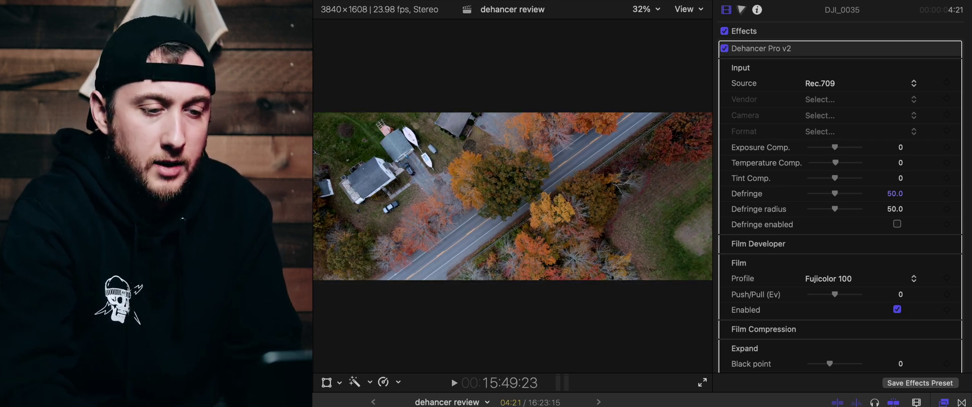
pyautogui.press('space')
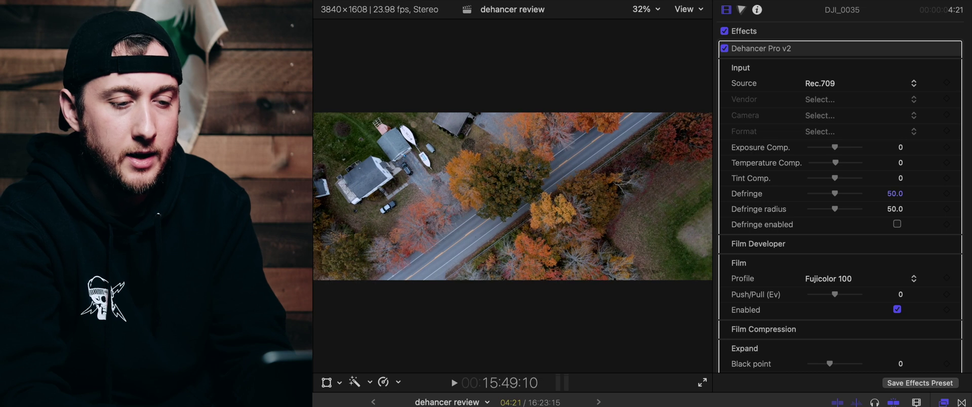
# Play the graded drone clip and pause it to review the film look.
pyautogui.press('space')
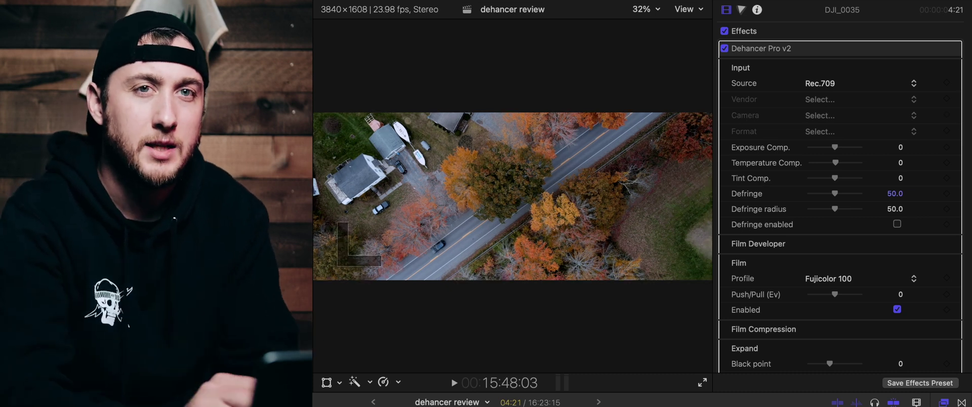
pyautogui.press('space')
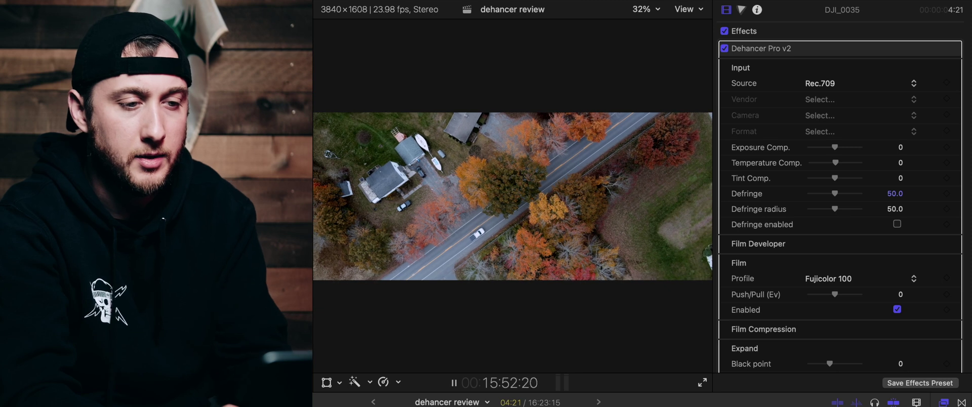
pyautogui.press('space')
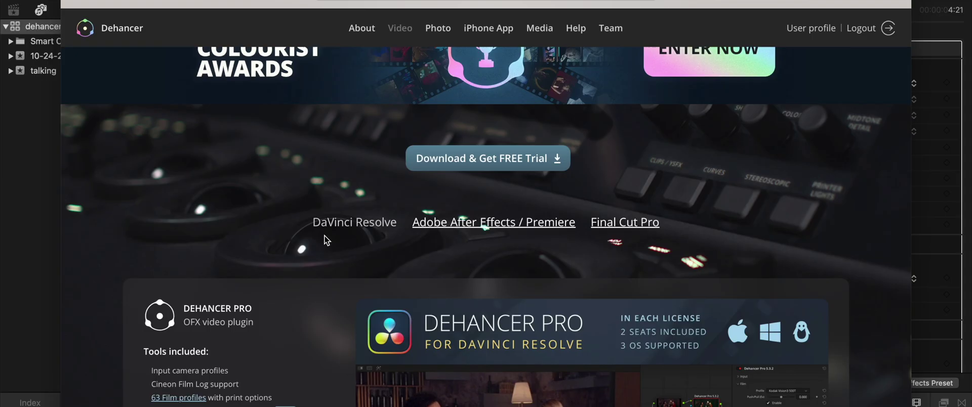
# On the Dehancer website, look over the Dehancer Pro for DaVinci Resolve tools and open the Final Cut Pro plugin page.
pyautogui.scroll(3, 327, 241)
pyautogui.scroll(1, 327, 241)
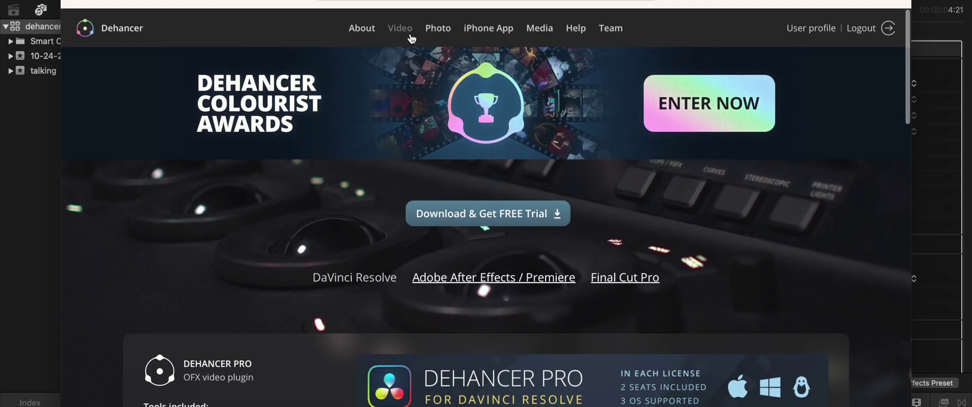
pyautogui.scroll(-5, 374, 159)
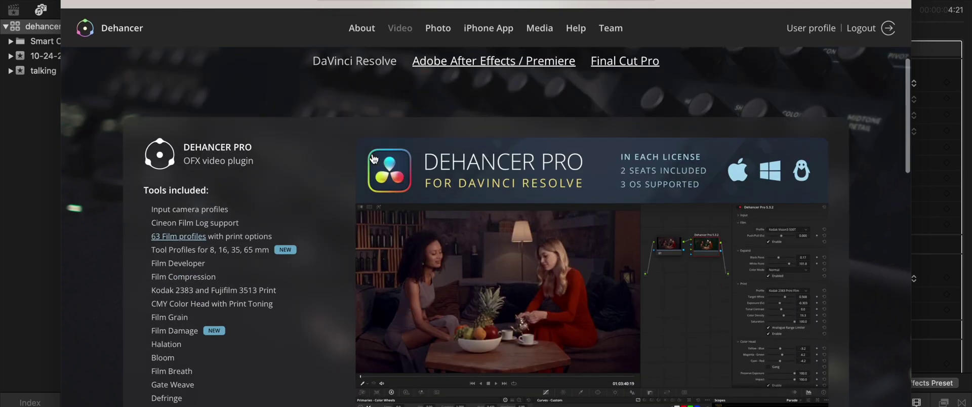
pyautogui.scroll(-1, 569, 292)
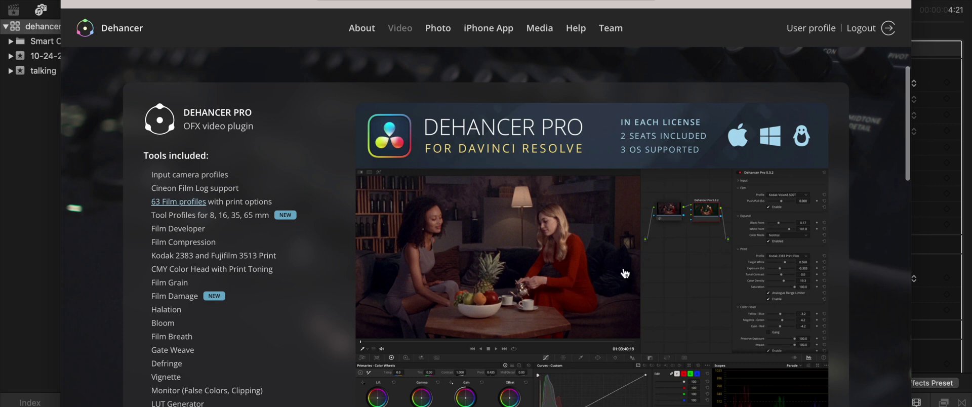
pyautogui.scroll(3, 612, 330)
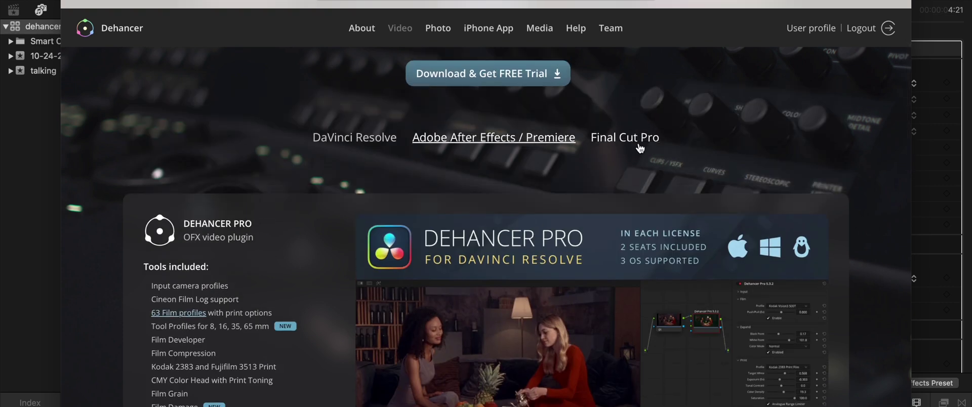
pyautogui.click(639, 150)
pyautogui.scroll(-5, 603, 243)
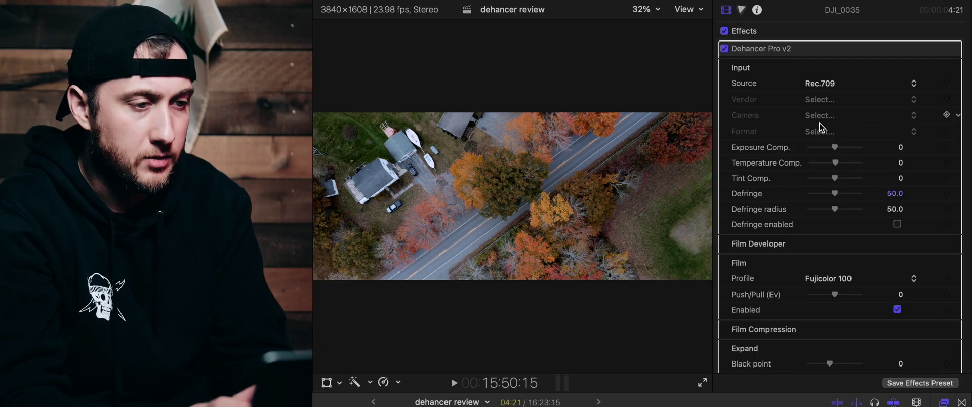
# Back in Final Cut Pro, set the input Source to Choose Camera and the Vendor to Fujifilm, and view its camera models.
pyautogui.click(851, 83)
pyautogui.click(843, 139)
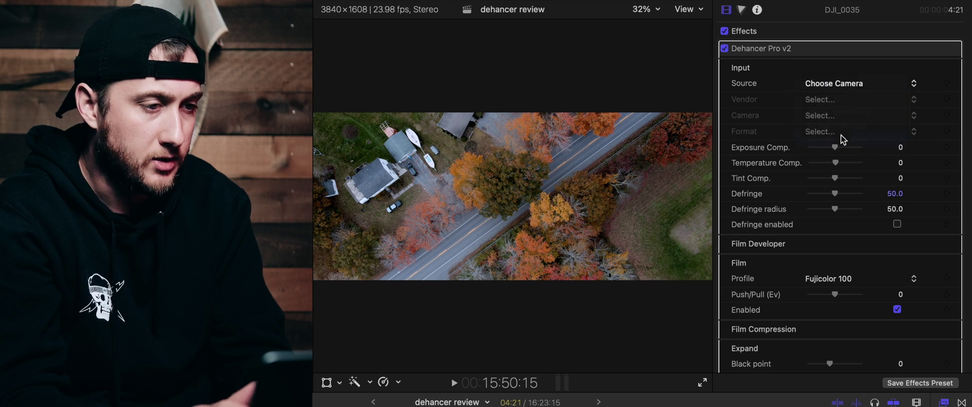
pyautogui.click(844, 100)
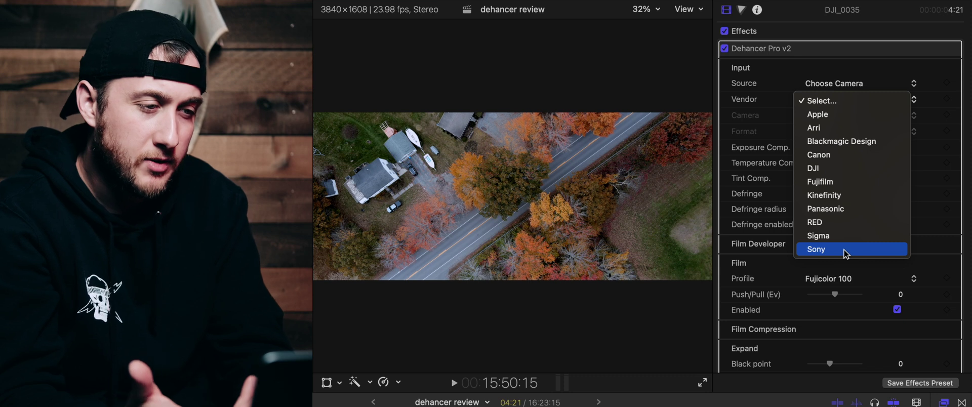
pyautogui.click(860, 182)
pyautogui.click(842, 118)
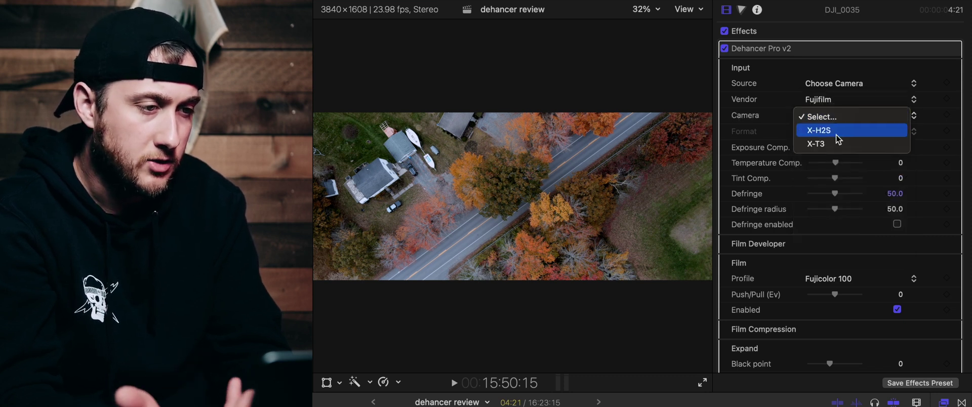
# Set the input Vendor to Sony and view its camera models.
pyautogui.click(841, 100)
pyautogui.click(831, 170)
pyautogui.click(837, 115)
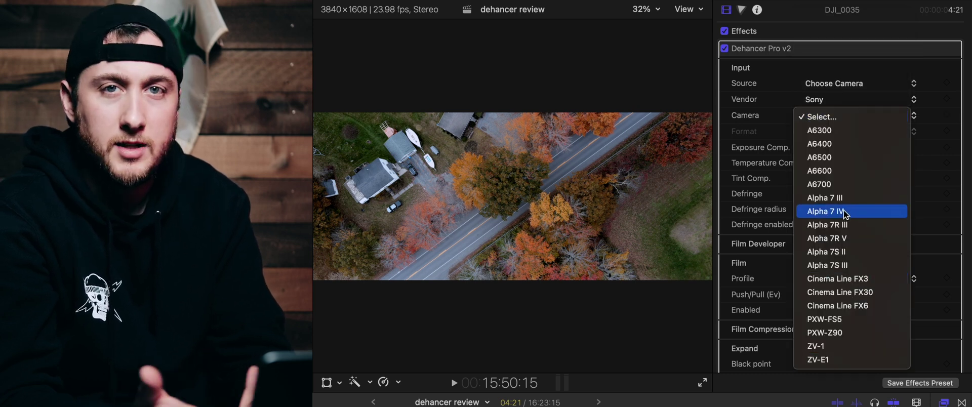
# Set the input Vendor to Canon and view its camera models.
pyautogui.click(843, 100)
pyautogui.click(837, 101)
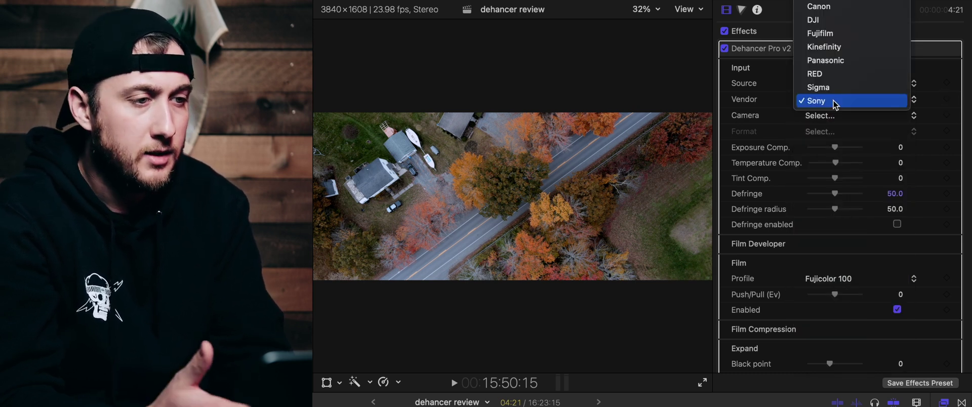
pyautogui.click(846, 6)
pyautogui.click(841, 116)
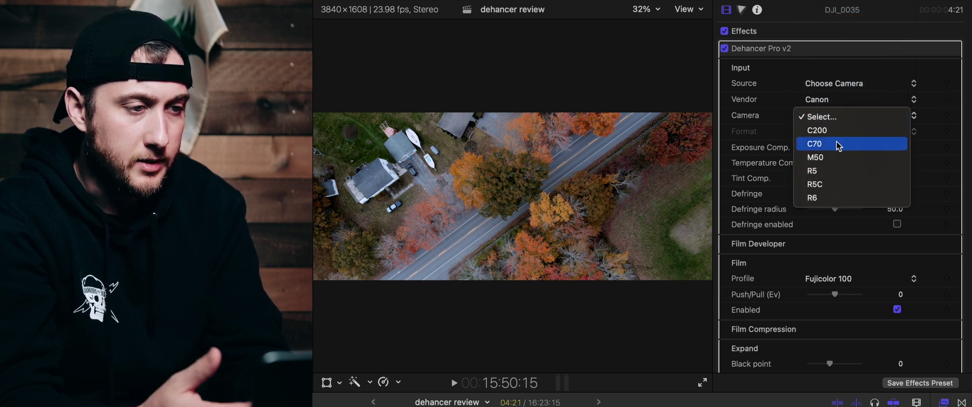
pyautogui.click(834, 101)
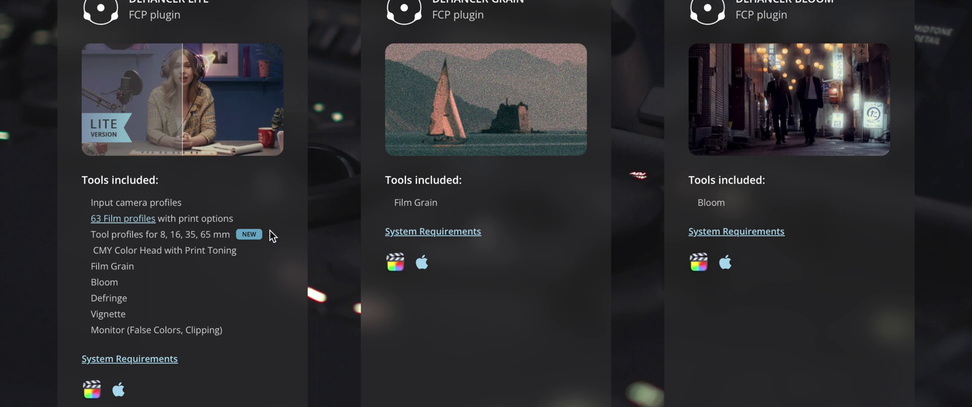
# On the Dehancer website, examine the included tools and prices of the Dehancer Lite, Grain and Bloom plugins for Final Cut Pro.
pyautogui.scroll(-1, 270, 231)
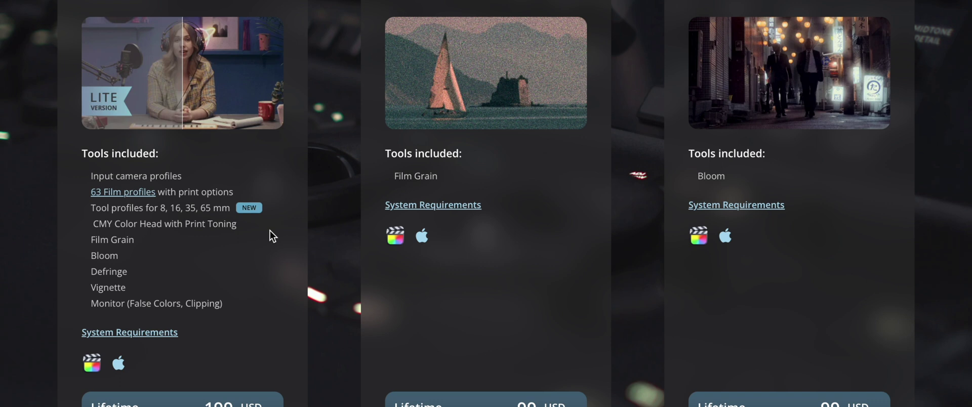
pyautogui.scroll(-2, 269, 231)
pyautogui.scroll(-12, 270, 231)
pyautogui.scroll(-12, 269, 231)
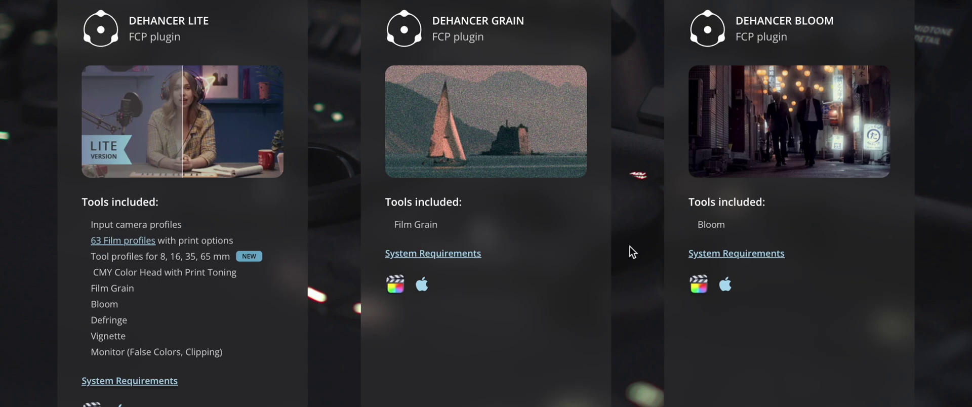
pyautogui.scroll(-3, 630, 247)
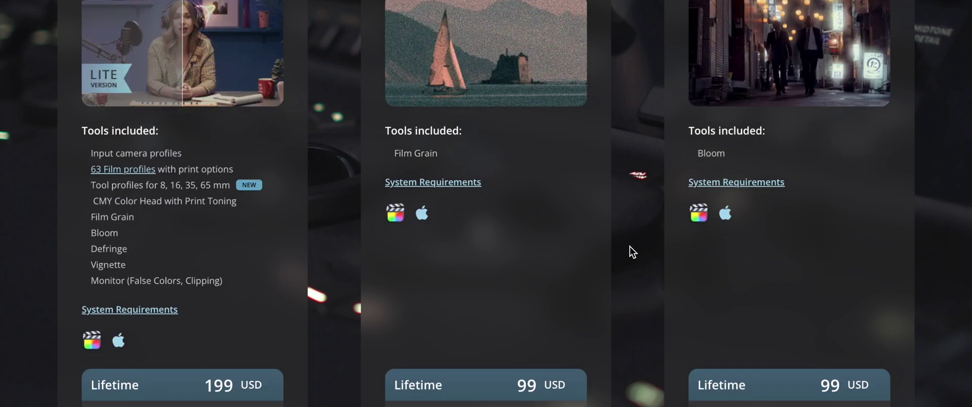
pyautogui.scroll(2, 630, 247)
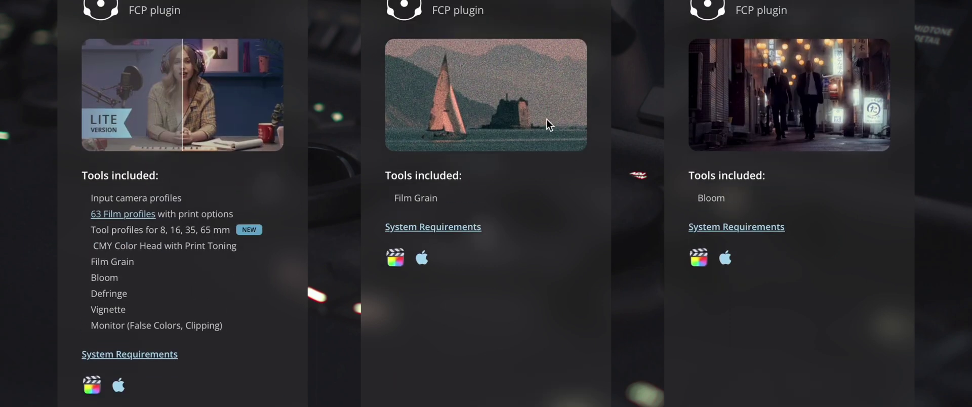
pyautogui.scroll(-10, 725, 120)
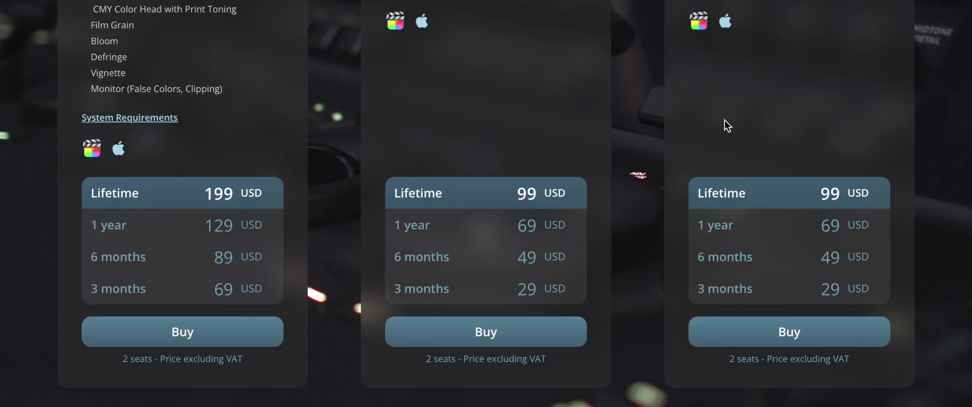
# Examine the tools and prices of the Dehancer Breath, Halation and Monitor plugins, and view the article How we build film profiles.
pyautogui.scroll(-1, 725, 120)
pyautogui.scroll(-2, 205, 291)
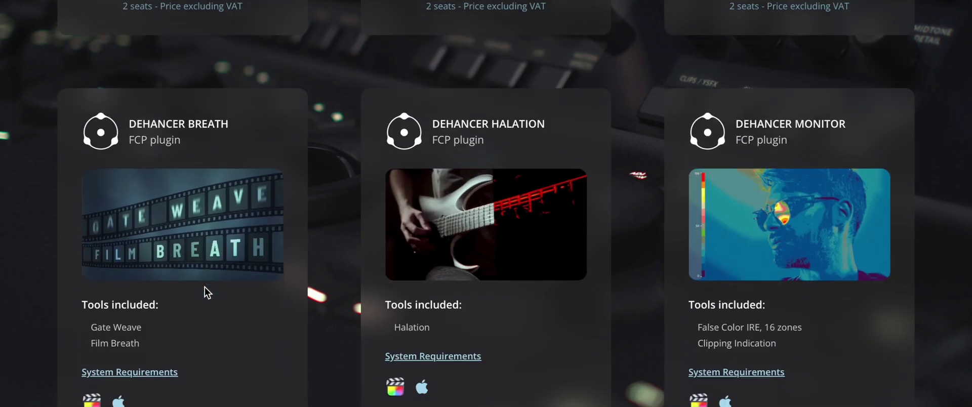
pyautogui.scroll(-4, 493, 225)
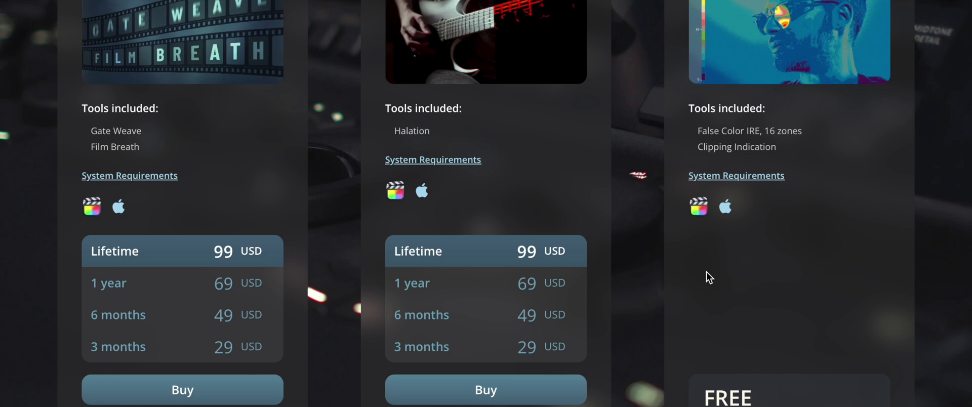
pyautogui.scroll(2, 782, 317)
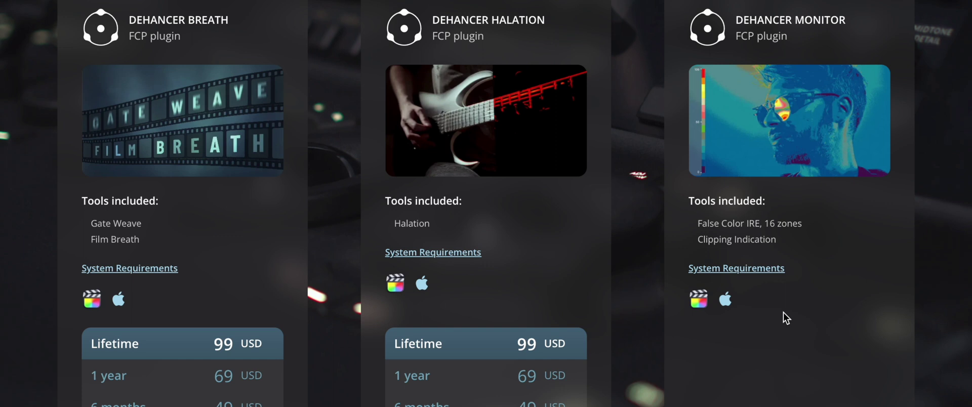
pyautogui.scroll(1, 786, 318)
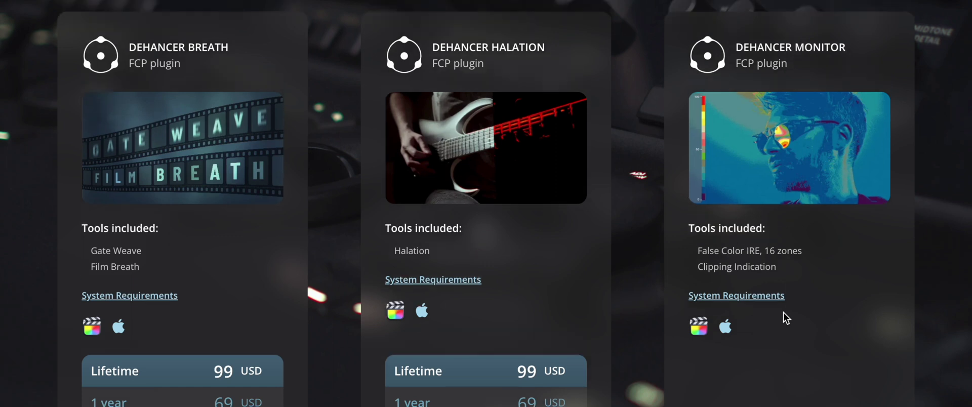
pyautogui.scroll(3, 786, 318)
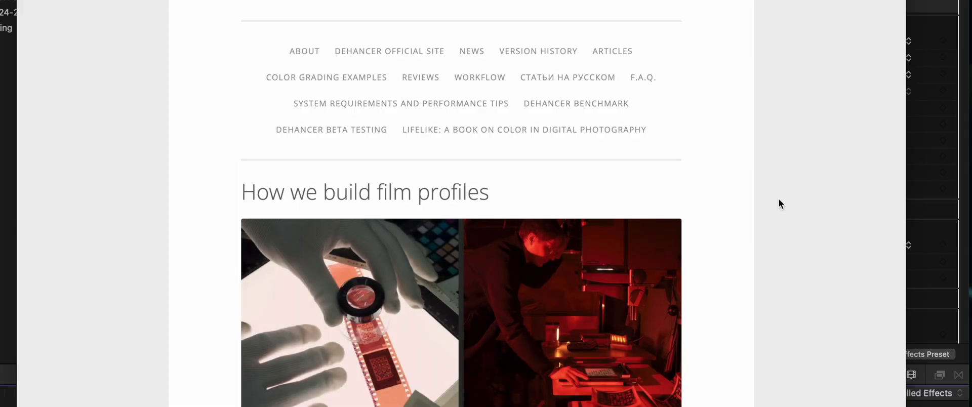
pyautogui.scroll(-1, 779, 202)
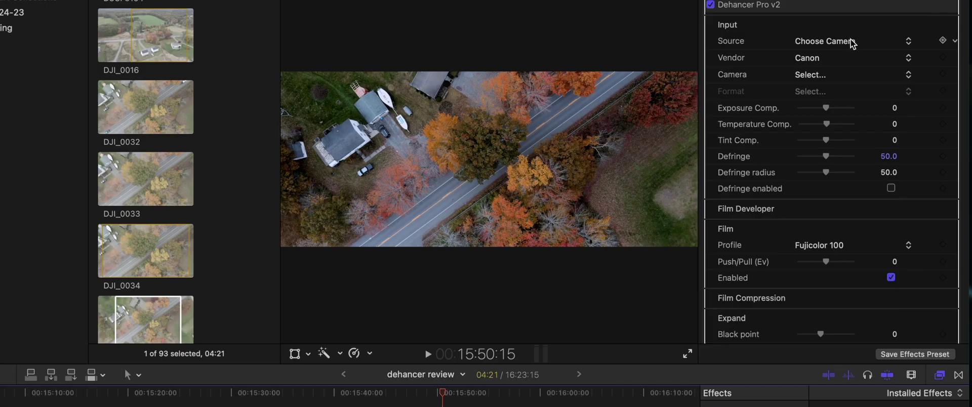
# Back in Final Cut Pro, check the effect's input Source and look through the available Film profiles, including the Kodak stocks.
pyautogui.click(855, 41)
pyautogui.click(847, 41)
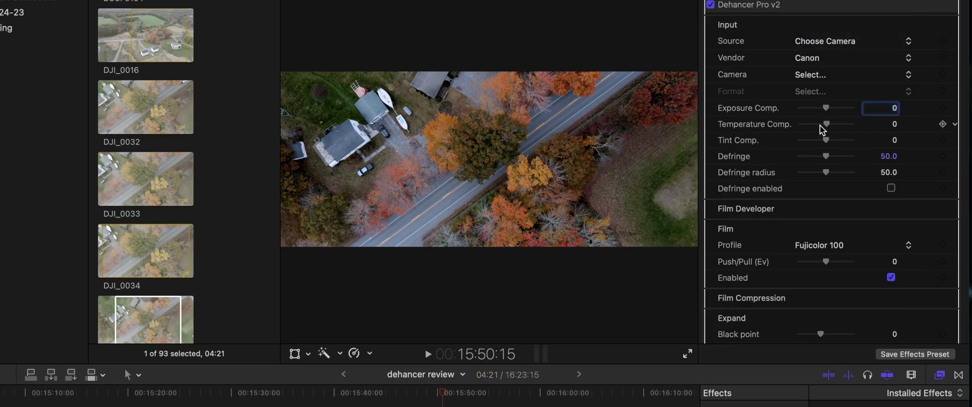
pyautogui.click(824, 244)
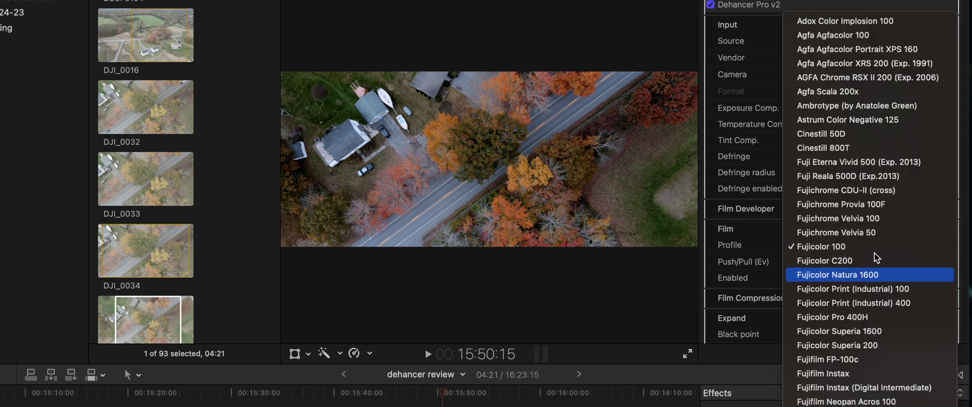
pyautogui.scroll(-5, 863, 269)
pyautogui.scroll(-3, 865, 272)
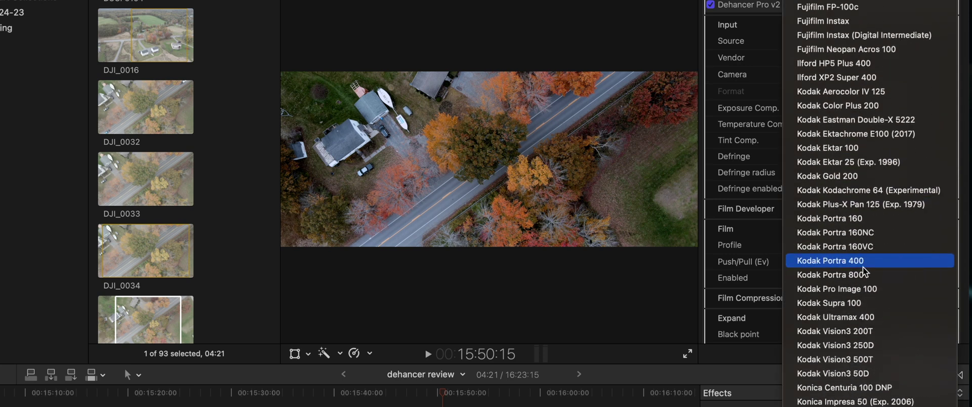